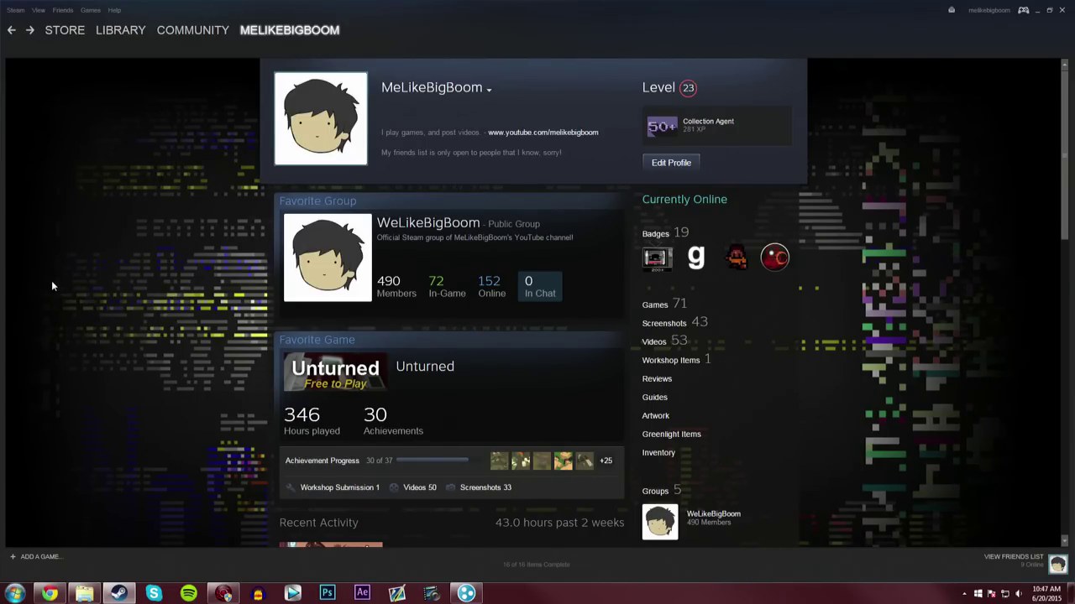
- Set aside the LogMeIn Hamachi download page in Chrome to get back to Steam
{"action": "left_click", "coordinate": [52, 595]}
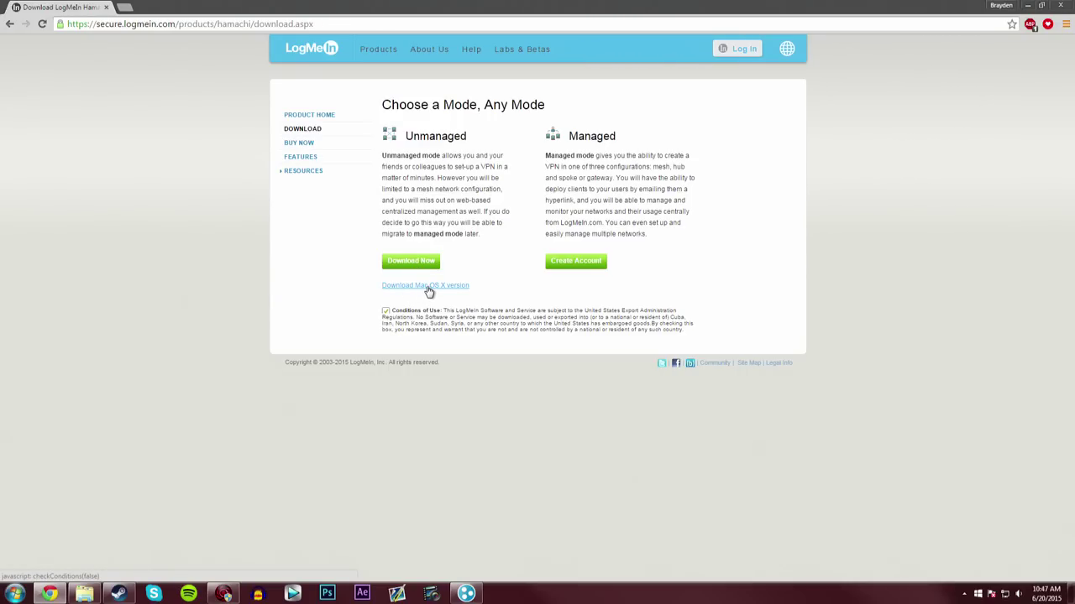
- Return to Steam and bring up the Hamachi window, nudged slightly up and left
{"action": "left_click", "coordinate": [1026, 6]}
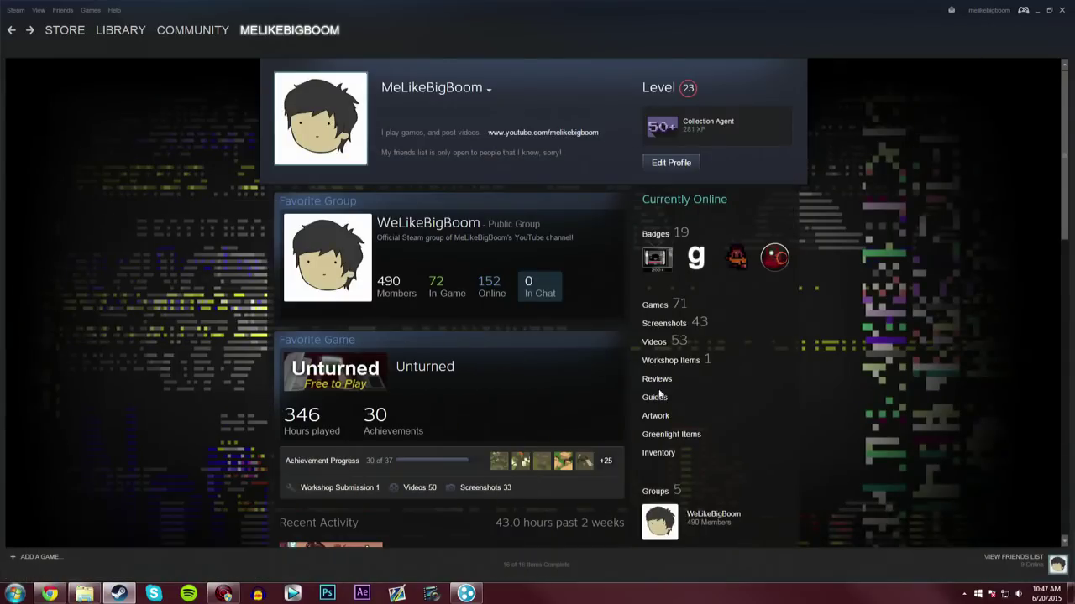
{"action": "left_click", "coordinate": [466, 593]}
{"action": "left_click_drag", "start_coordinate": [473, 153], "coordinate": [464, 150]}
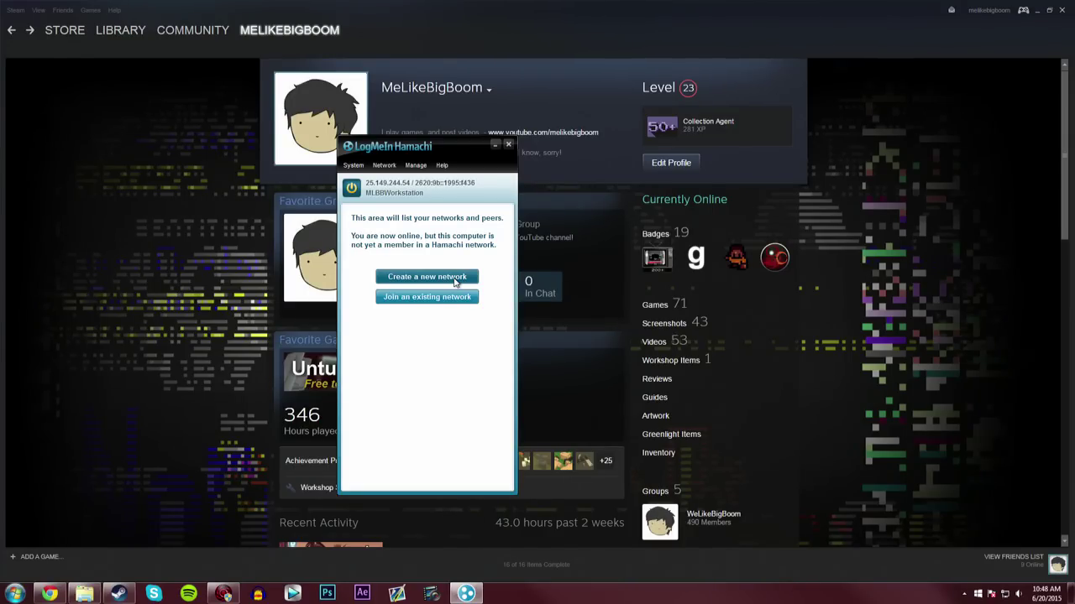
- Create the network MLBBNetwork, entering and confirming its password
{"action": "left_click", "coordinate": [454, 280]}
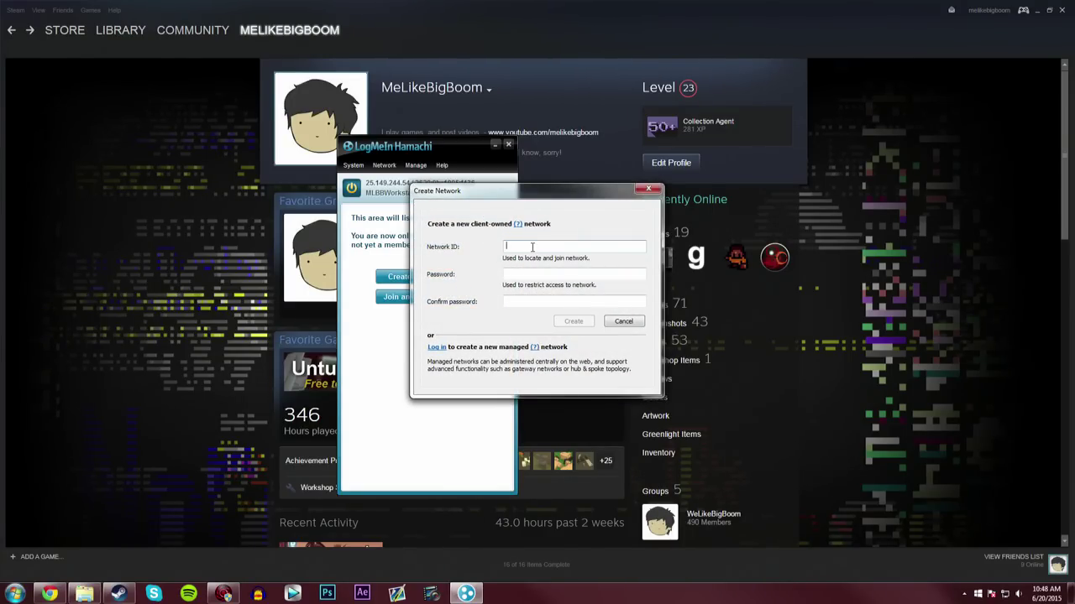
{"action": "type", "text": "MLBBNetwork"}
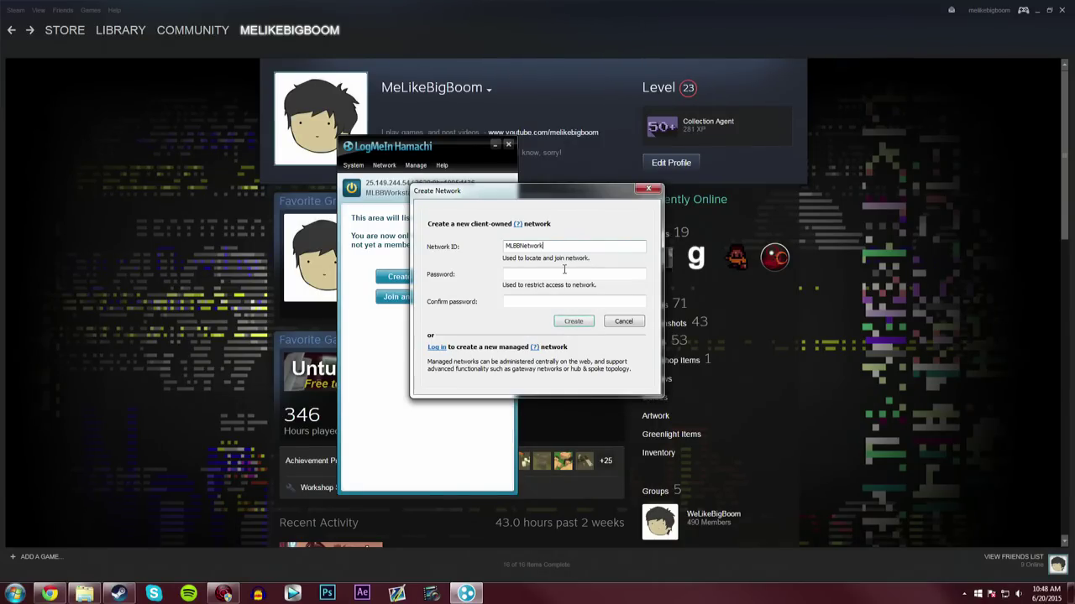
{"action": "left_click", "coordinate": [565, 273]}
{"action": "type", "text": "******"}
{"action": "left_click", "coordinate": [555, 302]}
{"action": "type", "text": "***"}
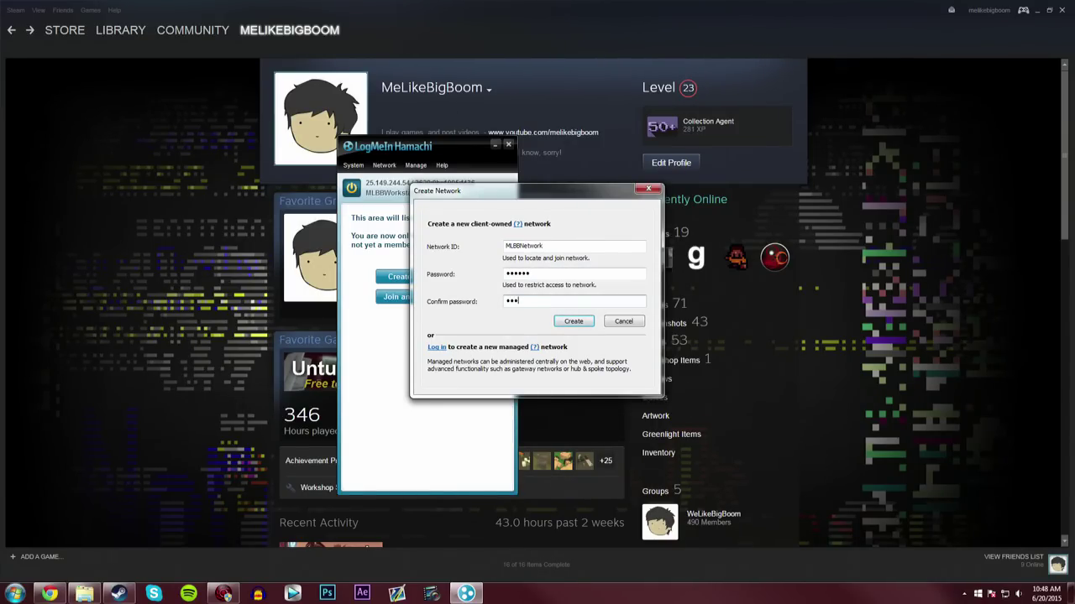
{"action": "type", "text": "***"}
{"action": "left_click", "coordinate": [580, 323]}
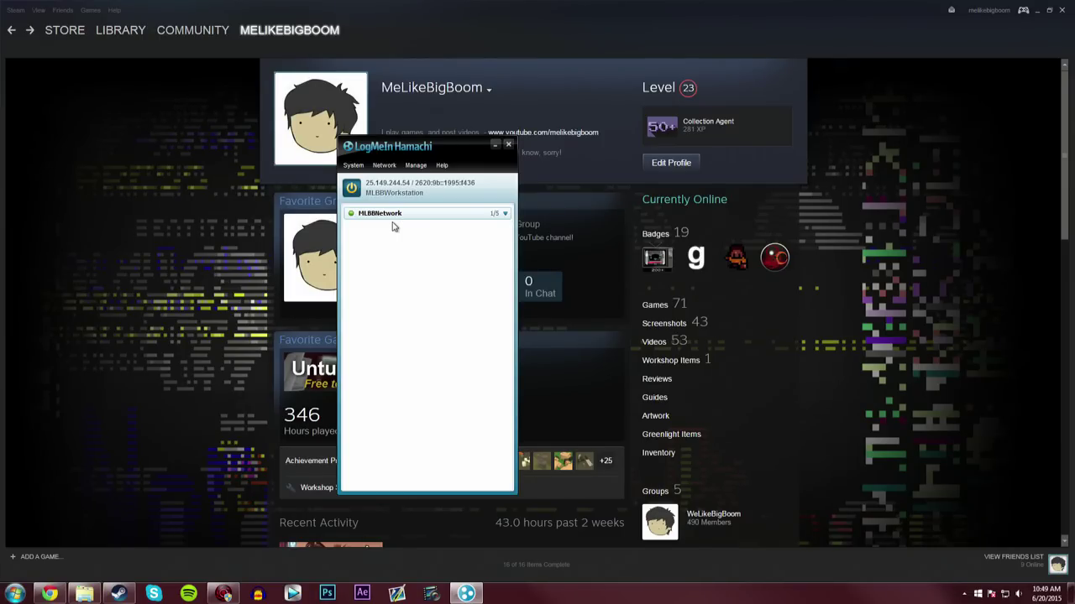
- Hide Hamachi and launch the 'Unturned - Server' shortcut from the Unturned folder
{"action": "left_click", "coordinate": [118, 79]}
{"action": "left_click", "coordinate": [84, 594]}
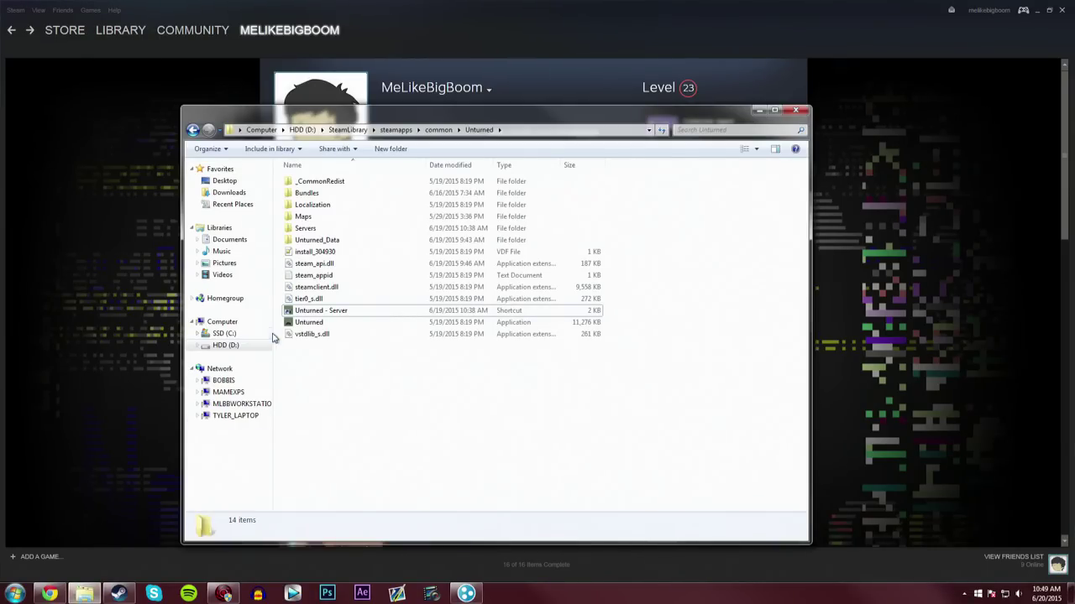
{"action": "left_click", "coordinate": [322, 311]}
{"action": "double_click", "coordinate": [322, 312]}
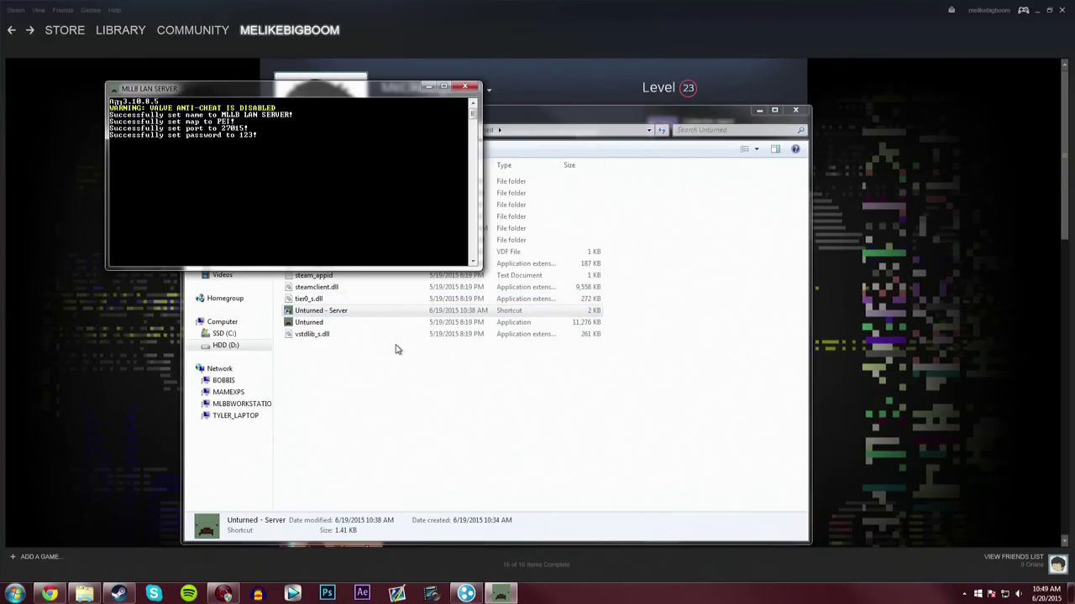
- Bring Steam forward and show Unturned's library page
{"action": "left_click", "coordinate": [130, 33]}
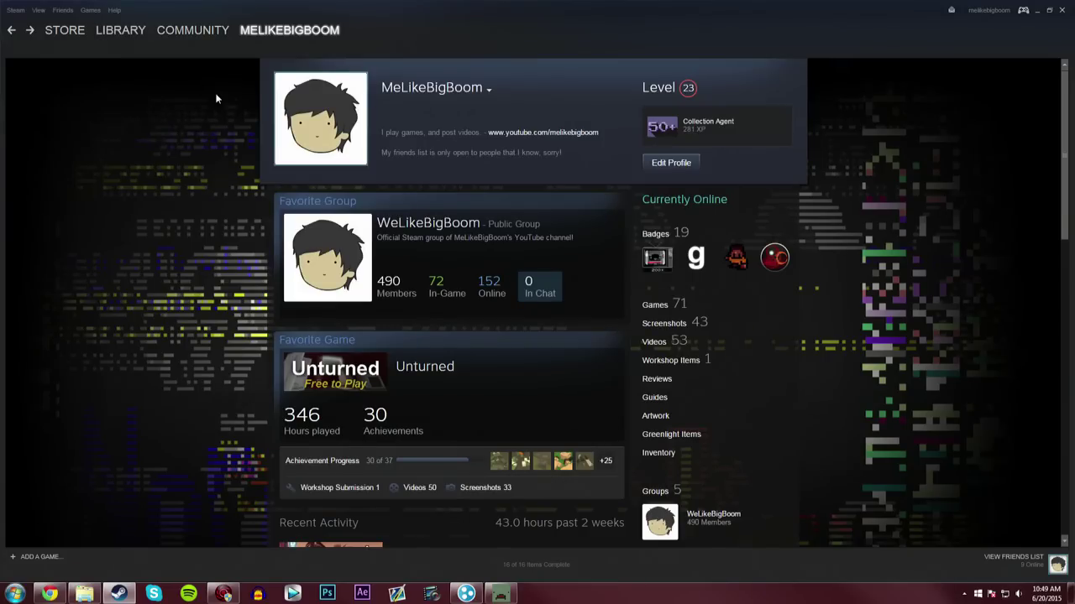
{"action": "left_click", "coordinate": [131, 32]}
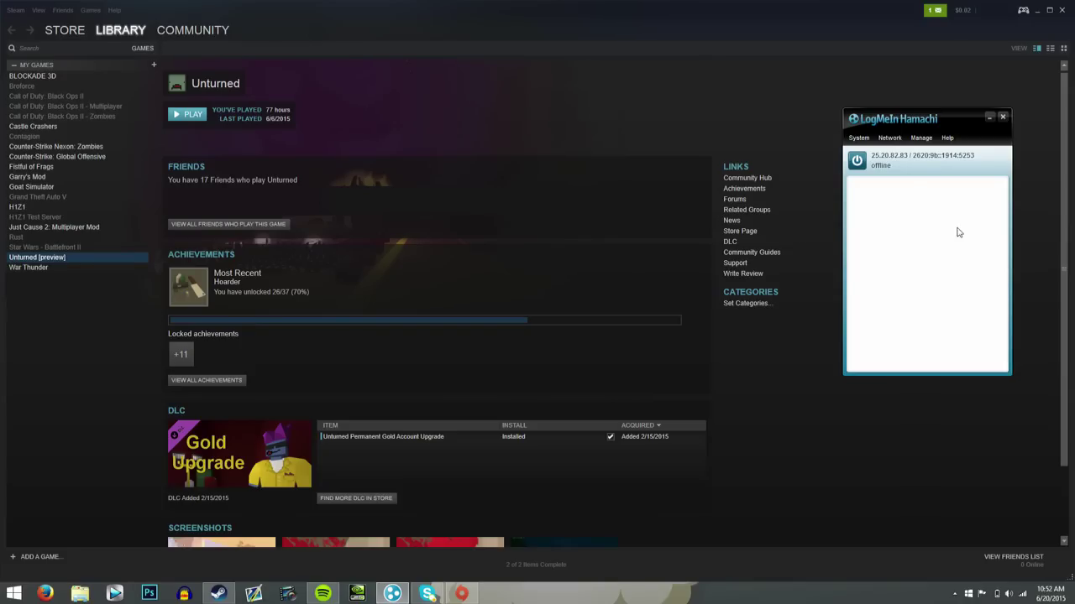
- Put Hamachi online and join MLBBNetwork with its password
{"action": "left_click", "coordinate": [857, 161]}
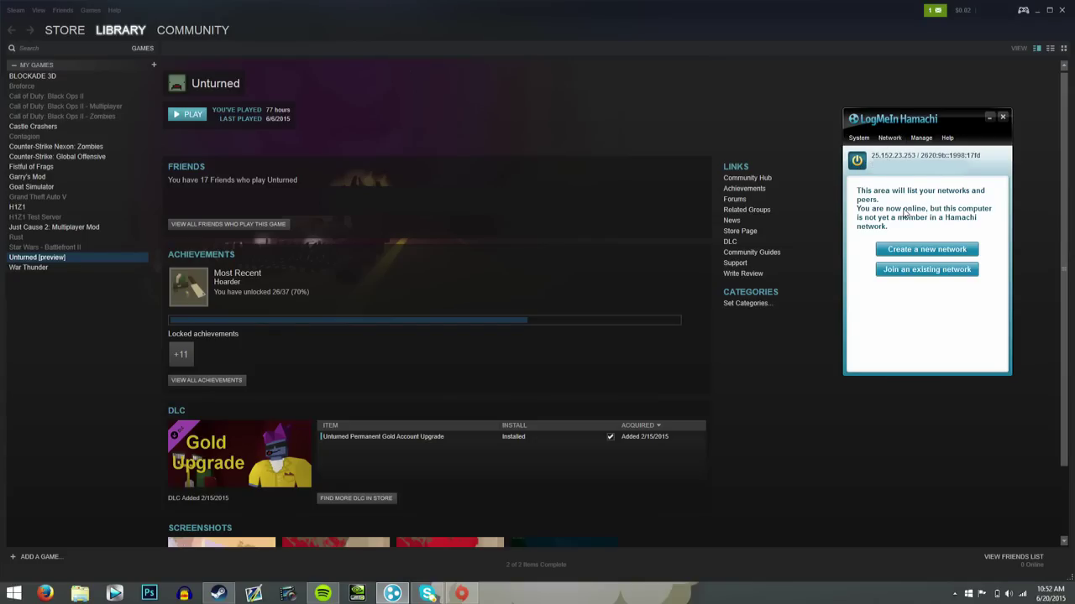
{"action": "left_click", "coordinate": [920, 270]}
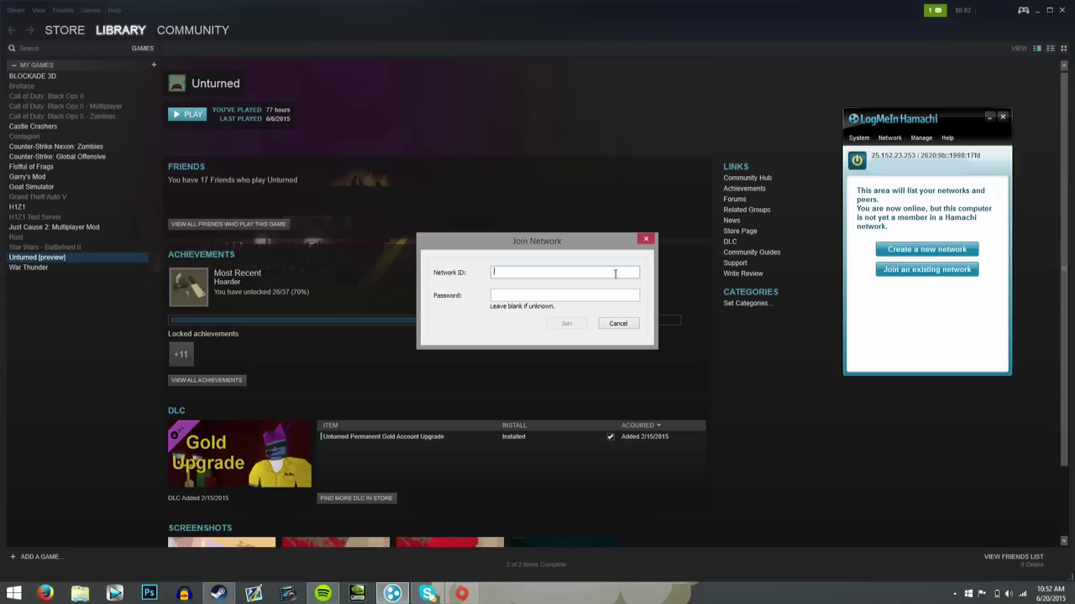
{"action": "key", "text": "Tab"}
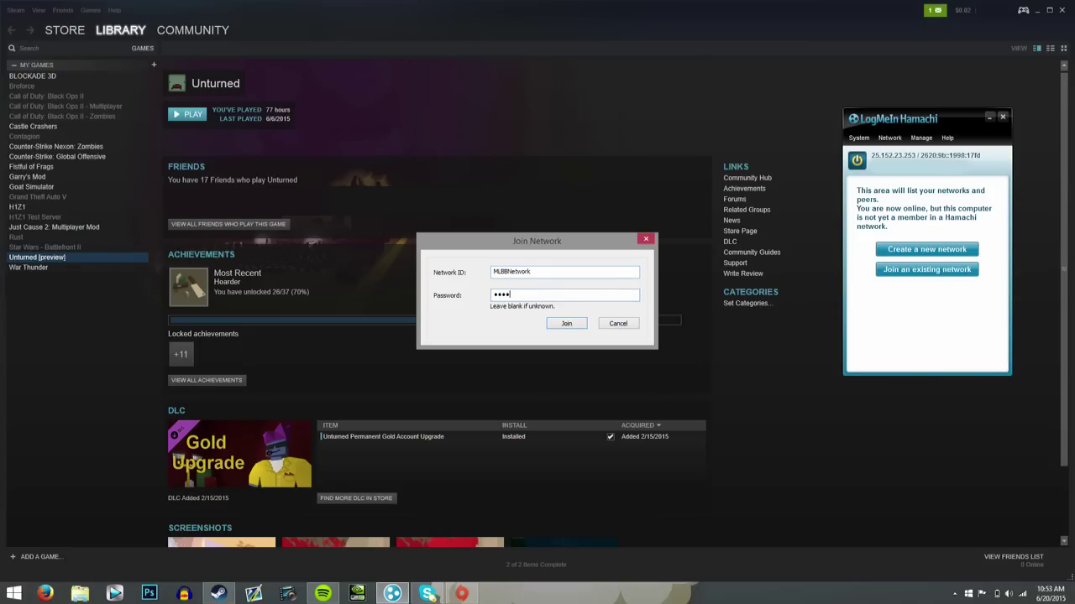
{"action": "left_click", "coordinate": [575, 325]}
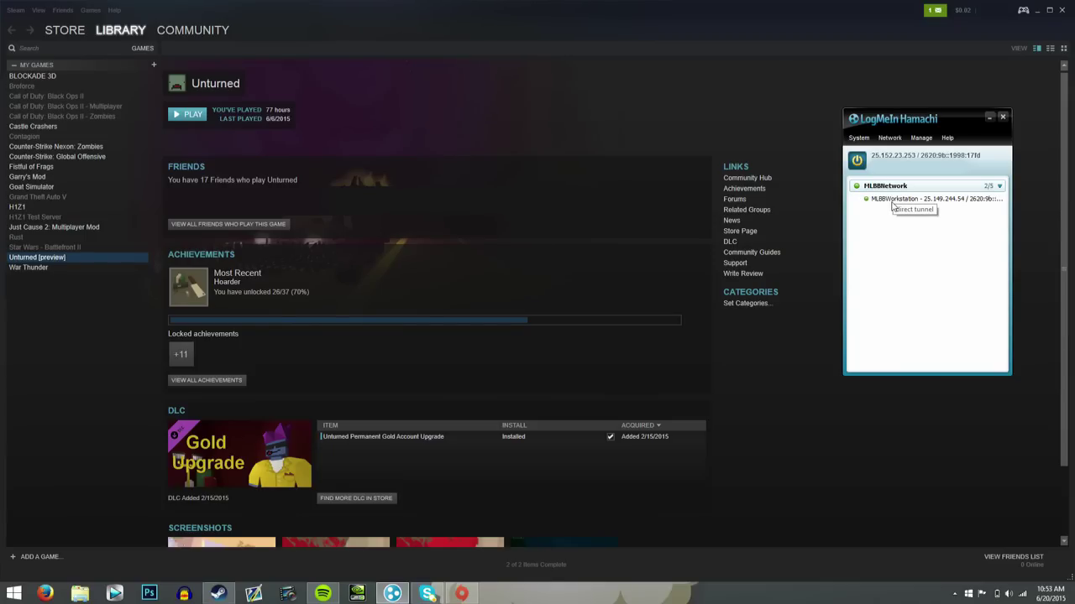
- Copy MLBBWorkstation's IPv4 address and launch Unturned from Steam
{"action": "right_click", "coordinate": [893, 207]}
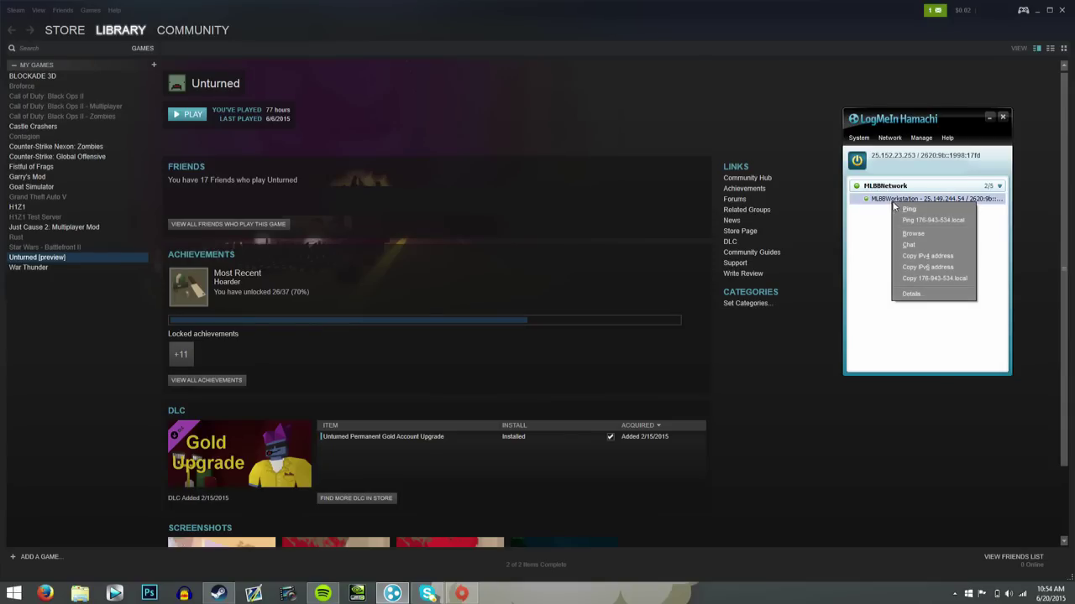
{"action": "left_click", "coordinate": [920, 256]}
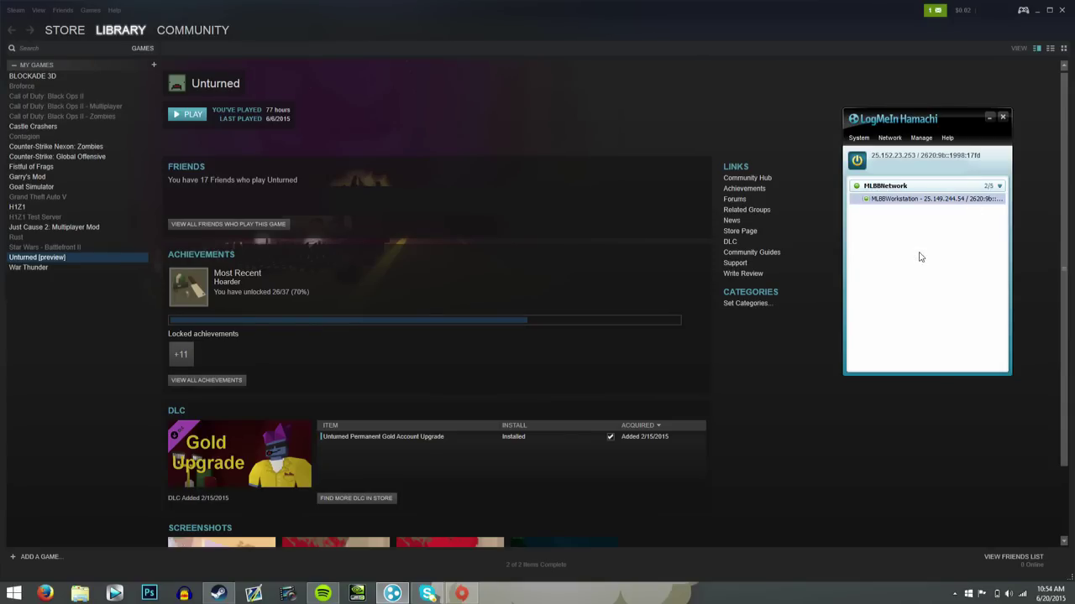
{"action": "left_click", "coordinate": [181, 115]}
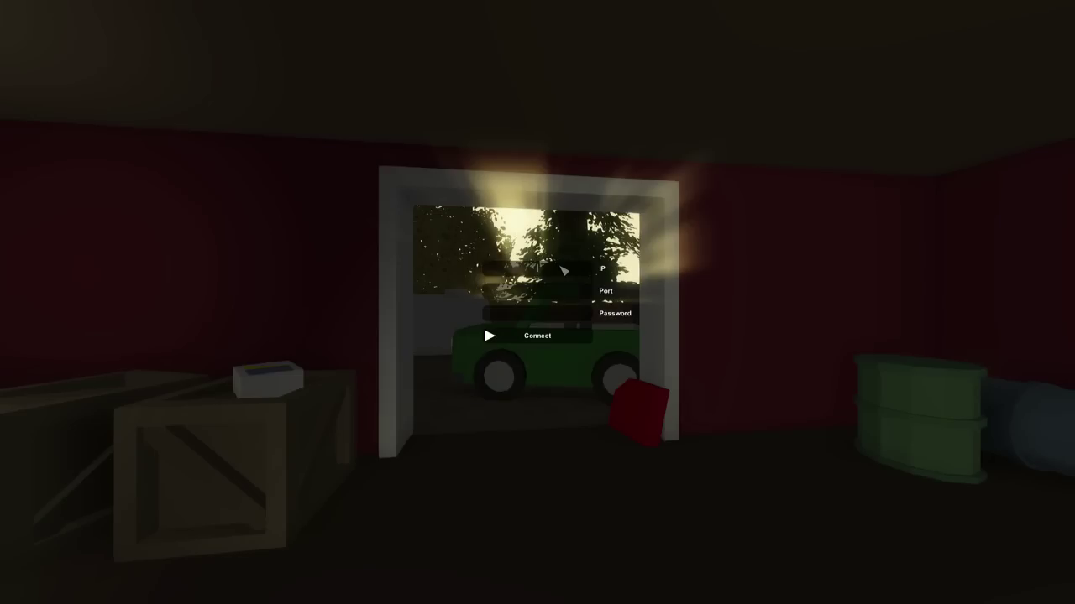
{"action": "type", "text": "25.149.244.54"}
{"action": "type", "text": "27015"}
{"action": "type", "text": "***"}
{"action": "left_click", "coordinate": [542, 336]}
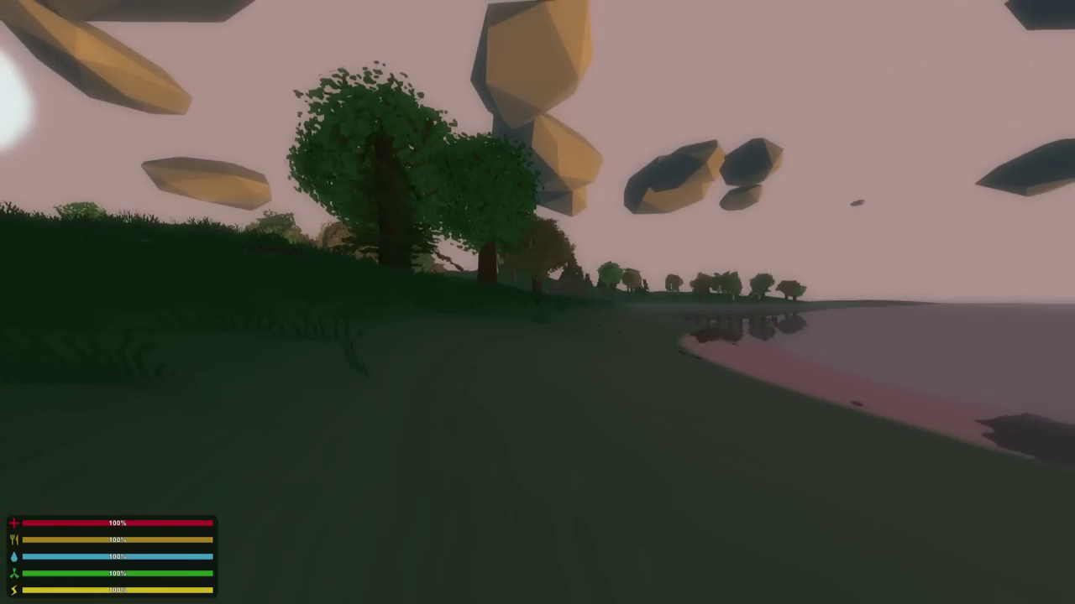
{"action": "key", "text": "m"}
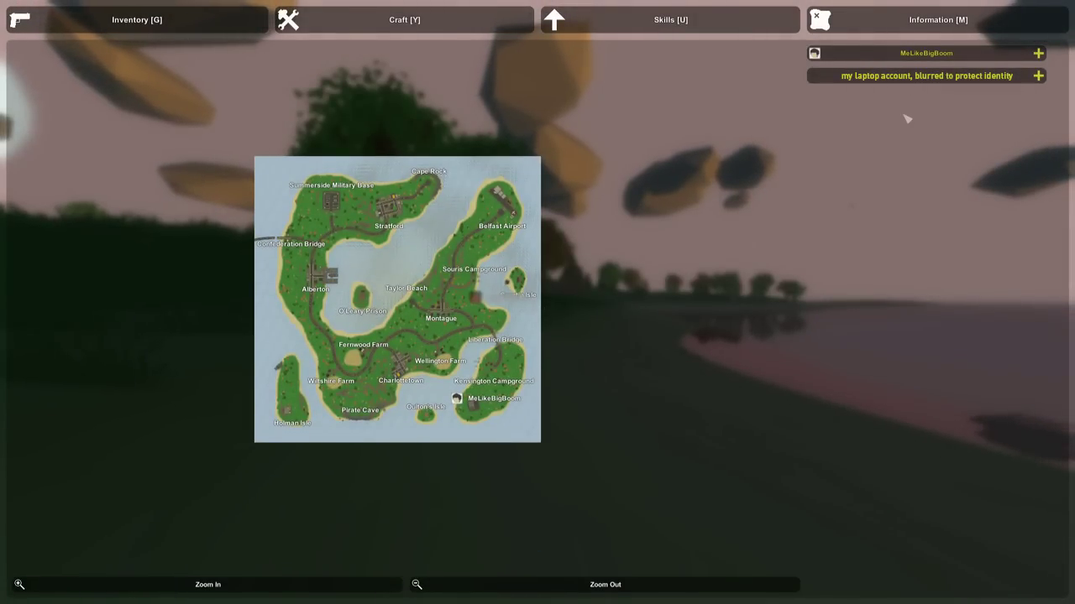
{"action": "key", "text": "m"}
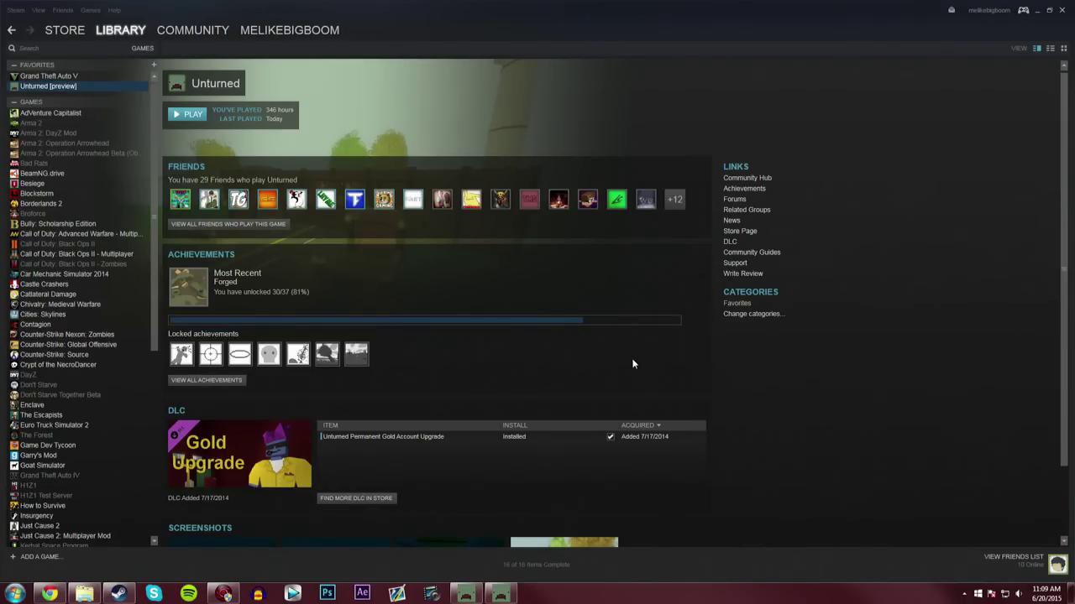
- Start Command Prompt as administrator from a Start search for cmd
{"action": "left_click", "coordinate": [14, 594]}
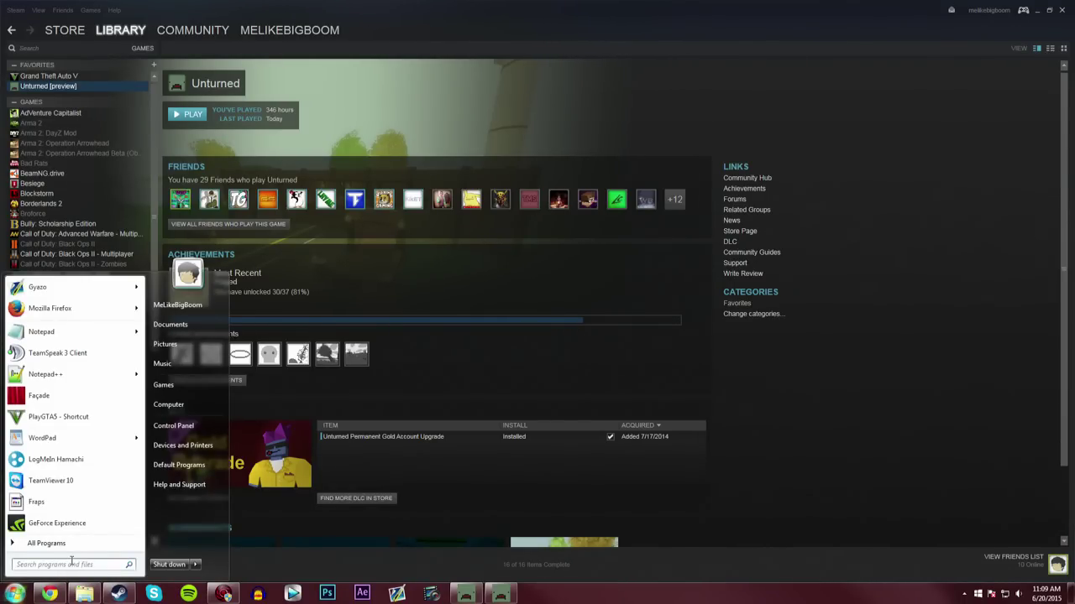
{"action": "type", "text": "cmd"}
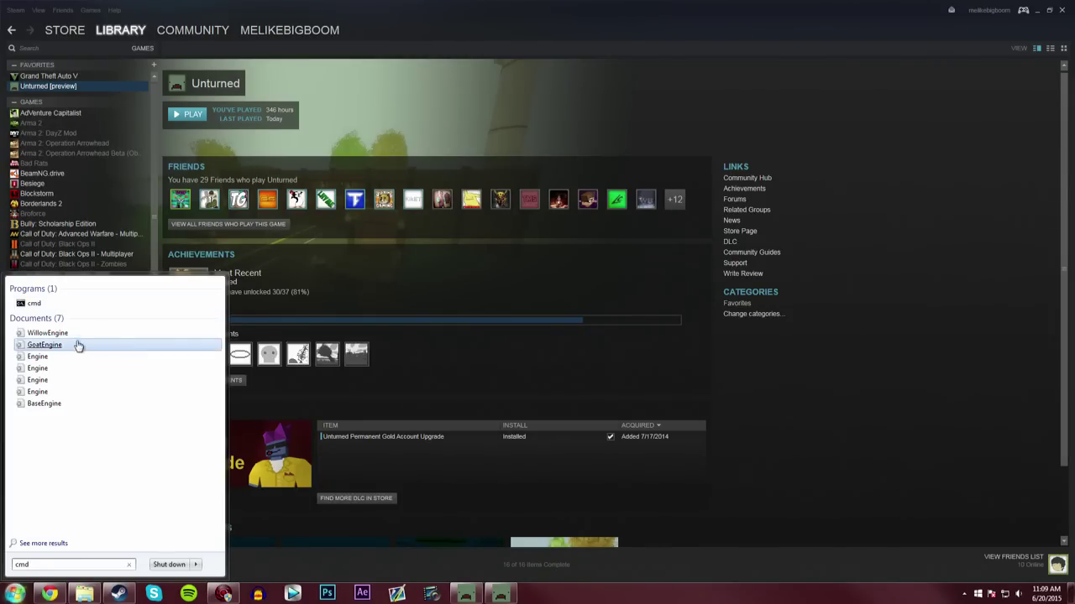
{"action": "right_click", "coordinate": [113, 308]}
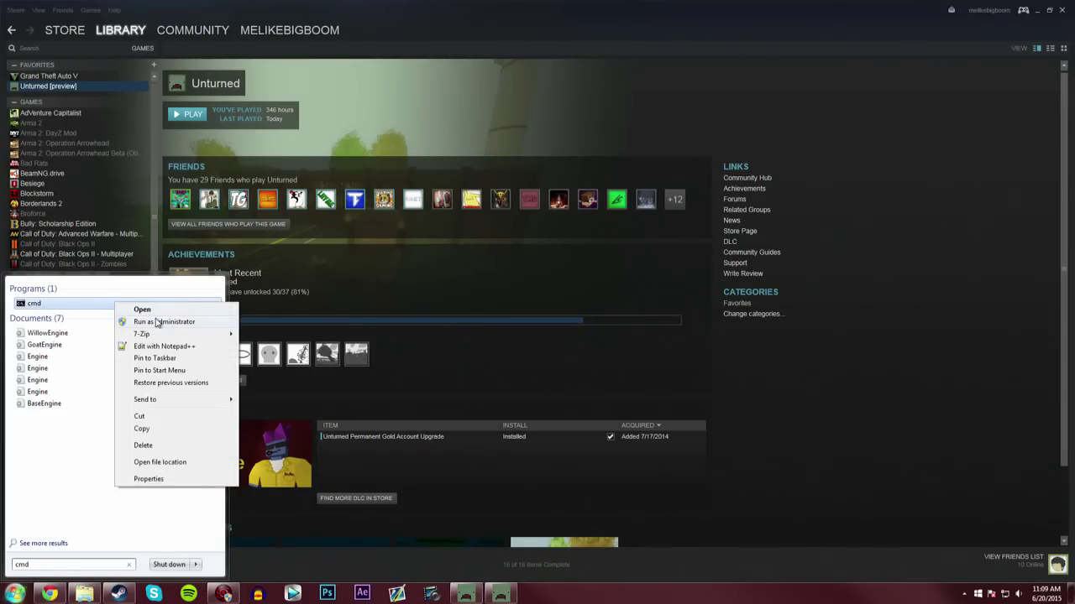
{"action": "left_click", "coordinate": [154, 319]}
{"action": "left_click", "coordinate": [184, 416]}
- Run ipconfig and review the LAN 10.0.0.29 and Hamachi 25.149 addresses
{"action": "type", "text": "ip"}
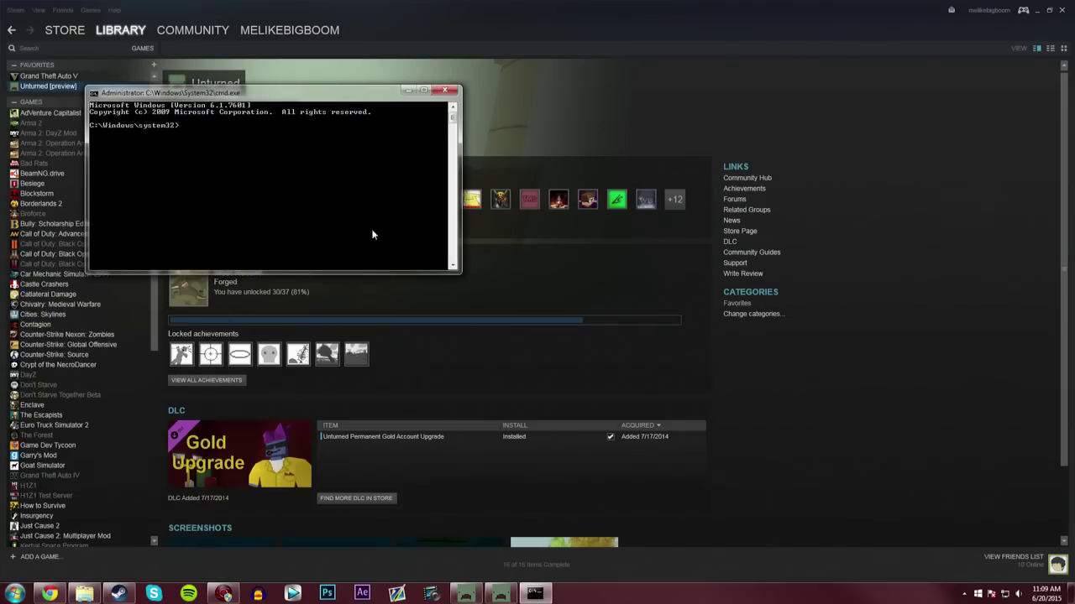
{"action": "type", "text": "config"}
{"action": "key", "text": "Return"}
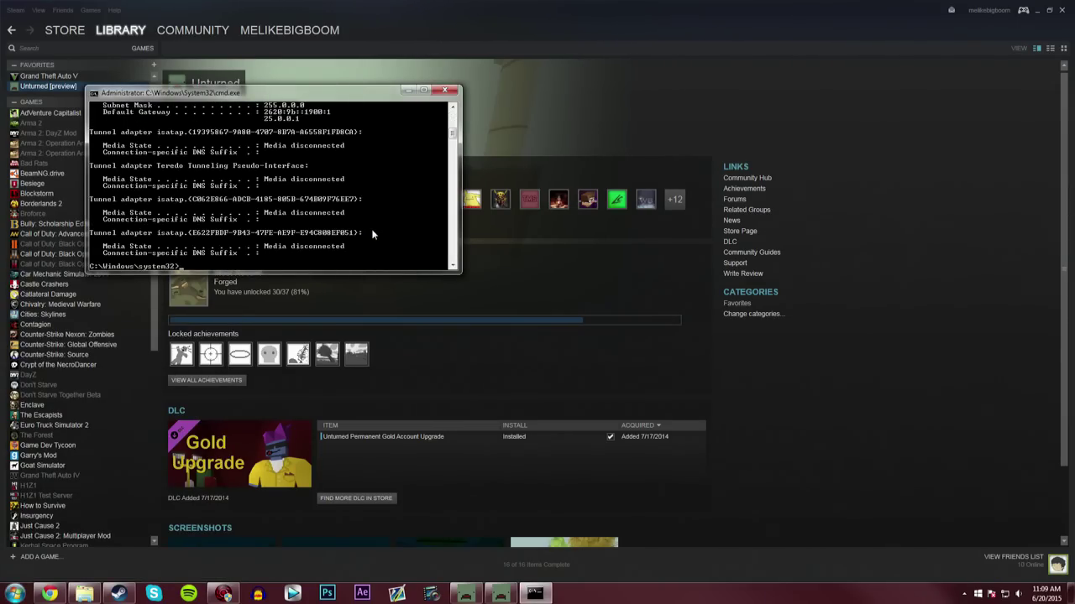
{"action": "scroll", "coordinate": [372, 234], "scroll_direction": "up", "scroll_amount": 2}
{"action": "scroll", "coordinate": [373, 235], "scroll_direction": "up", "scroll_amount": 2}
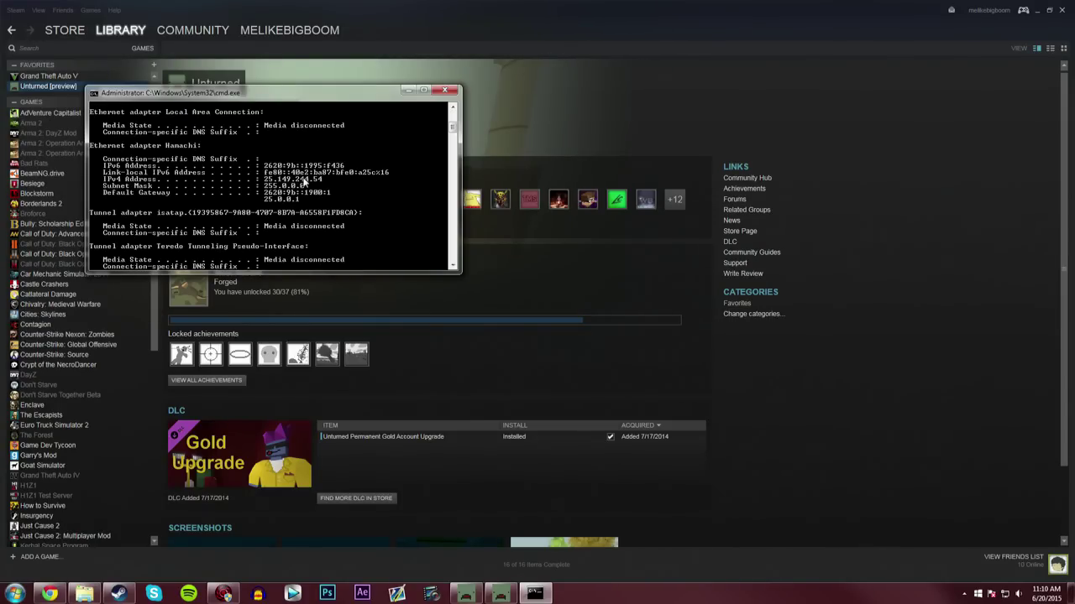
{"action": "scroll", "coordinate": [303, 186], "scroll_direction": "up", "scroll_amount": 1}
{"action": "scroll", "coordinate": [304, 189], "scroll_direction": "up", "scroll_amount": 4}
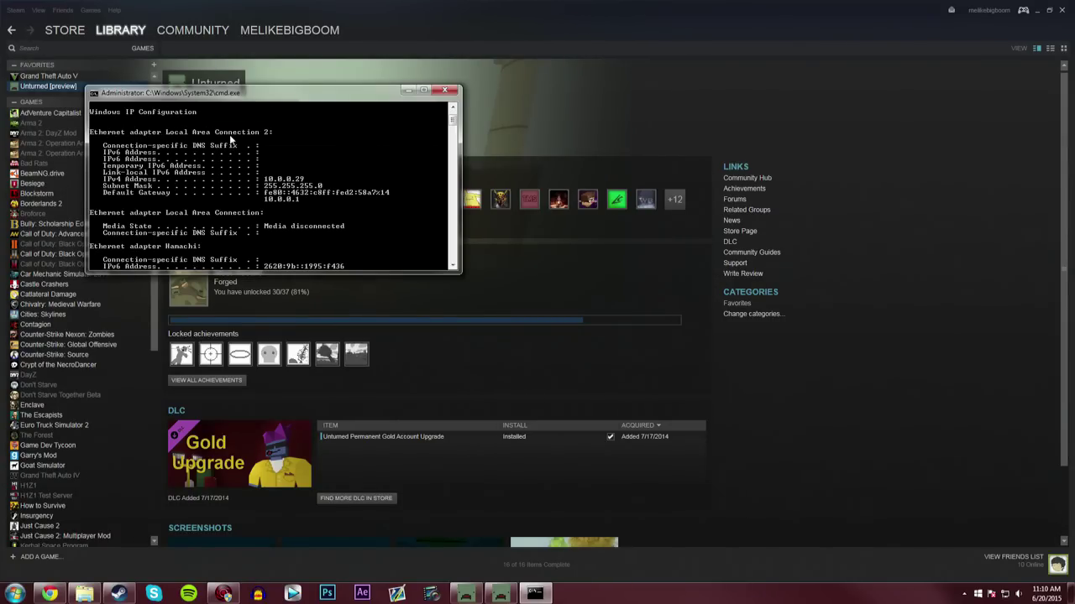
{"action": "scroll", "coordinate": [270, 146], "scroll_direction": "up", "scroll_amount": 1}
{"action": "scroll", "coordinate": [270, 155], "scroll_direction": "down", "scroll_amount": 2}
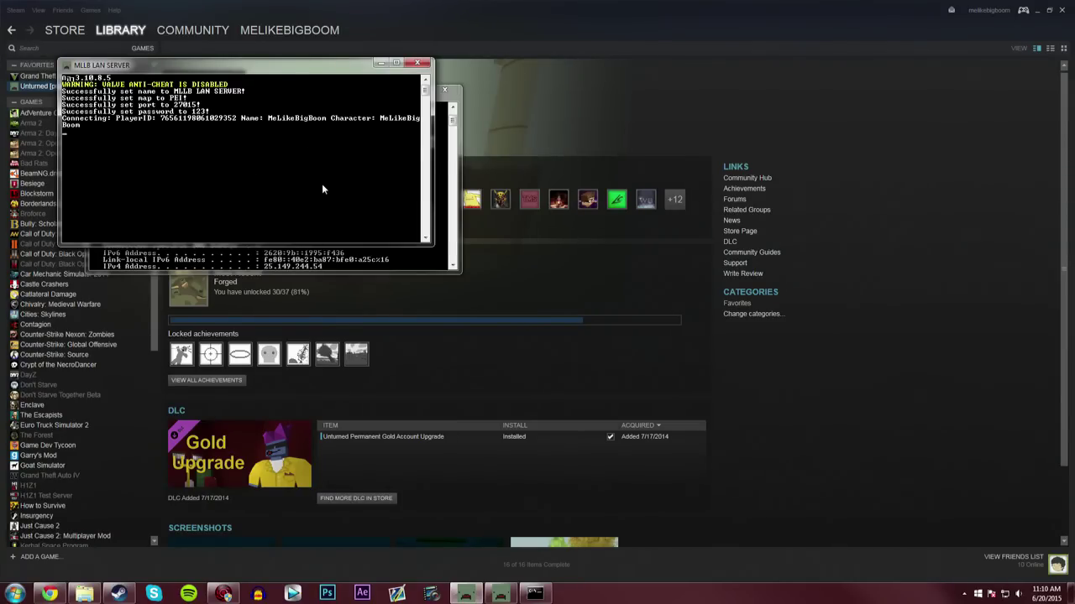
- Launch Unturned from Steam and open the Play > Connect form
{"action": "left_click", "coordinate": [575, 131]}
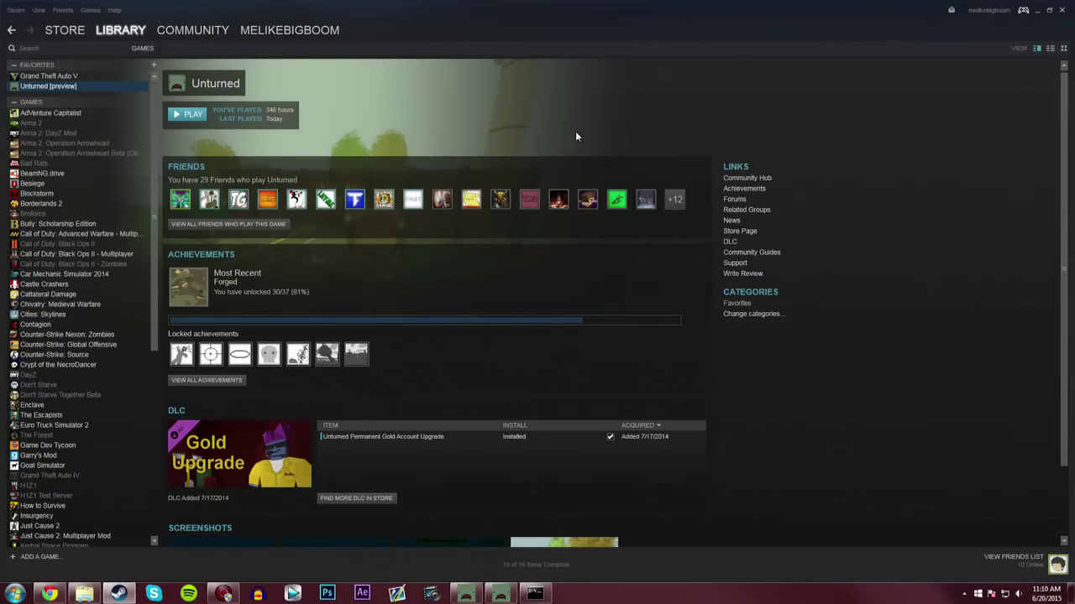
{"action": "left_click", "coordinate": [542, 591]}
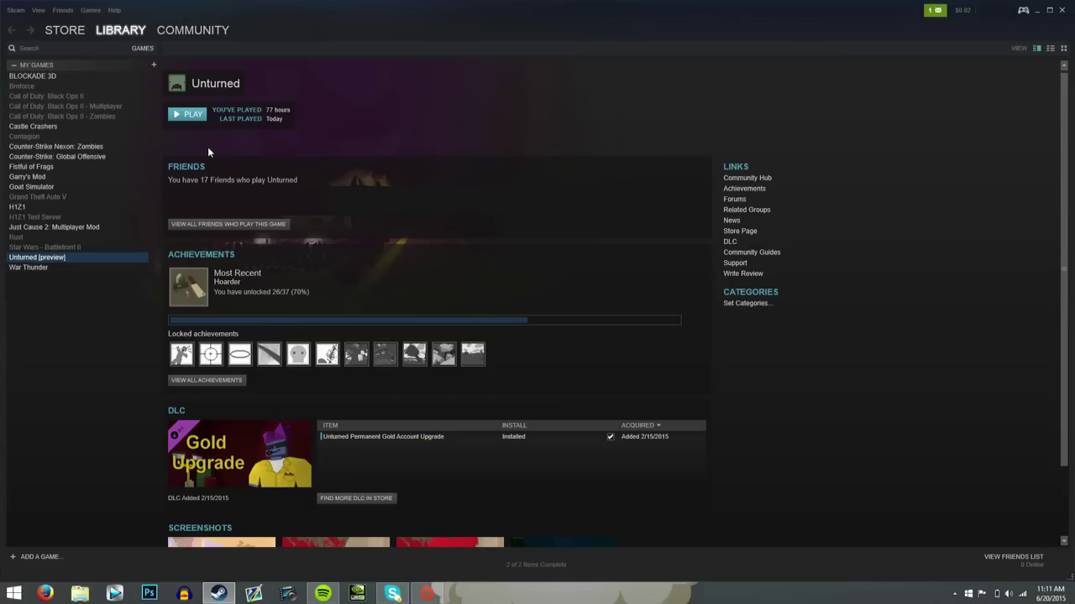
{"action": "left_click", "coordinate": [189, 115]}
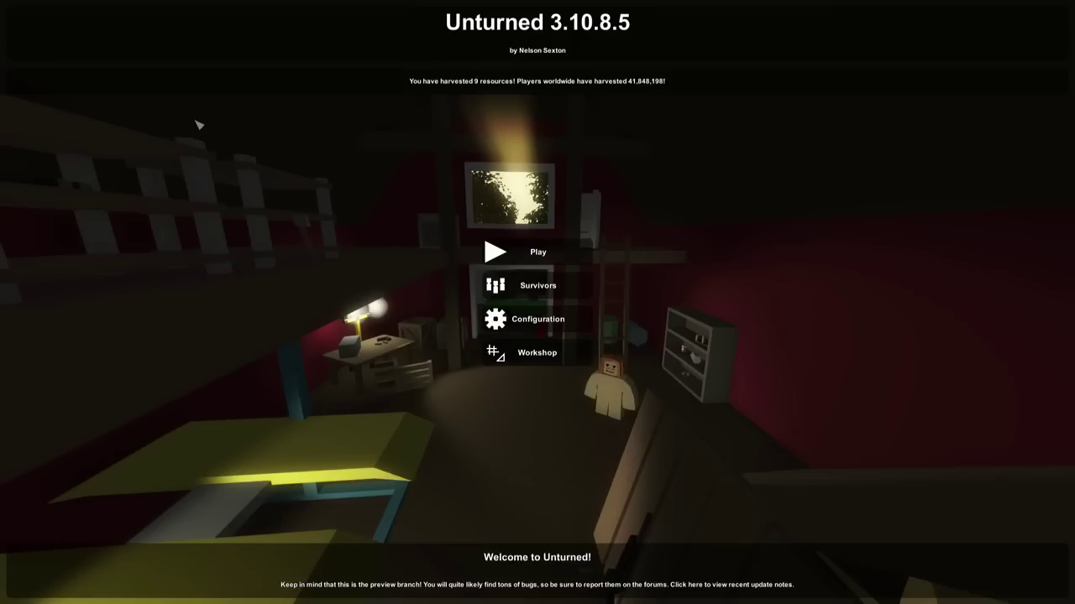
{"action": "left_click", "coordinate": [499, 252]}
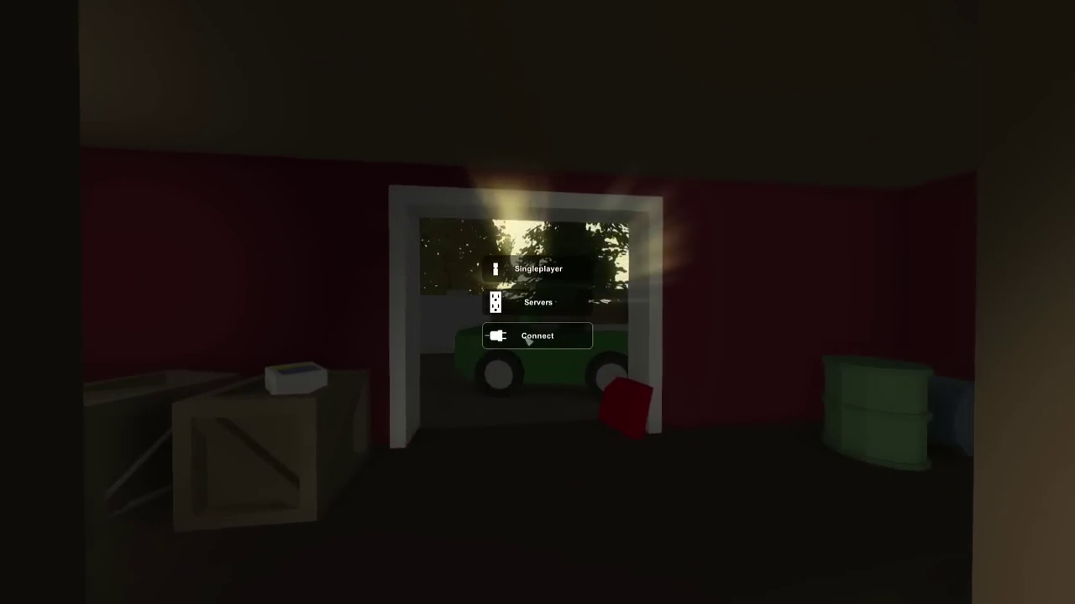
{"action": "left_click", "coordinate": [527, 344]}
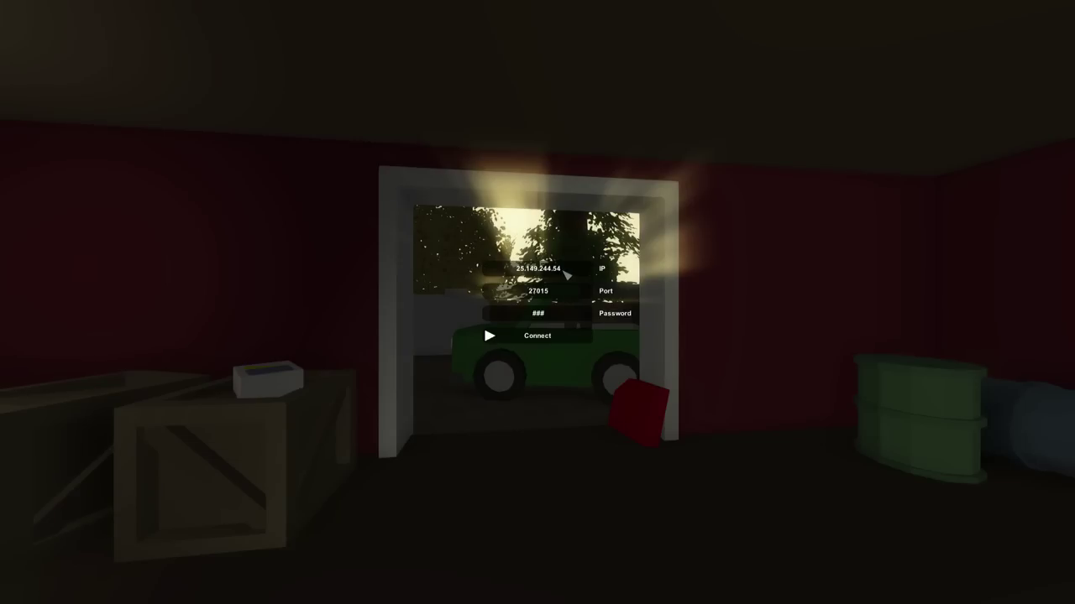
- Replace the old Hamachi server IP with 10.0.0.29 and connect
{"action": "left_click", "coordinate": [565, 273]}
{"action": "key", "text": "BackSpace"}
{"action": "key", "text": "BackSpace"}
{"action": "key", "text": "BackSpace"}
{"action": "type", "text": "10.0."}
{"action": "type", "text": "0.29"}
{"action": "left_click", "coordinate": [565, 339]}
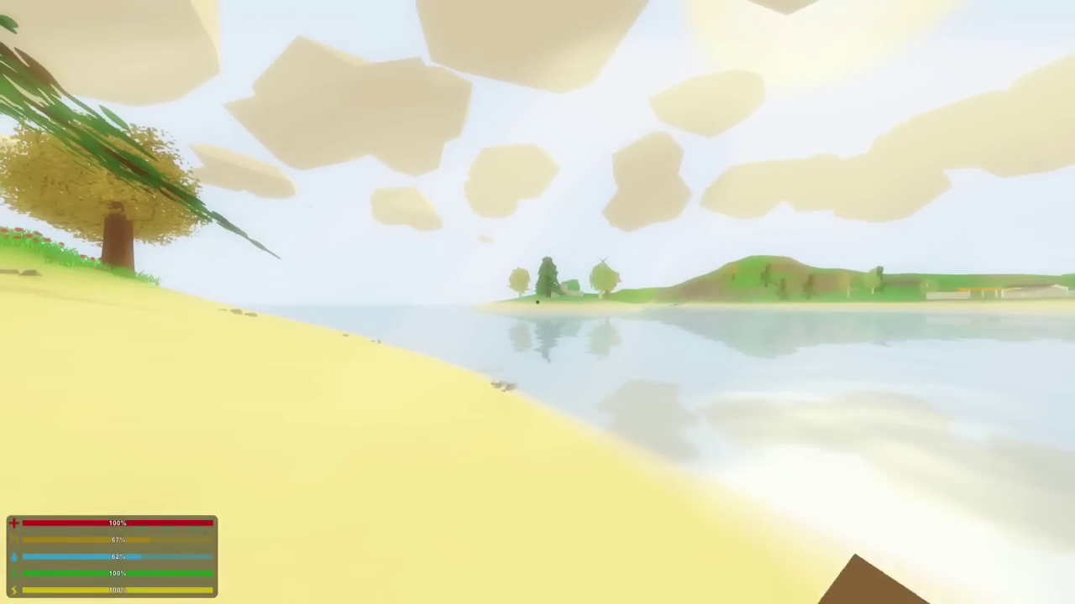
- Exit the server to the main menu and list Local Area servers under Play > Servers
{"action": "key", "text": "Escape"}
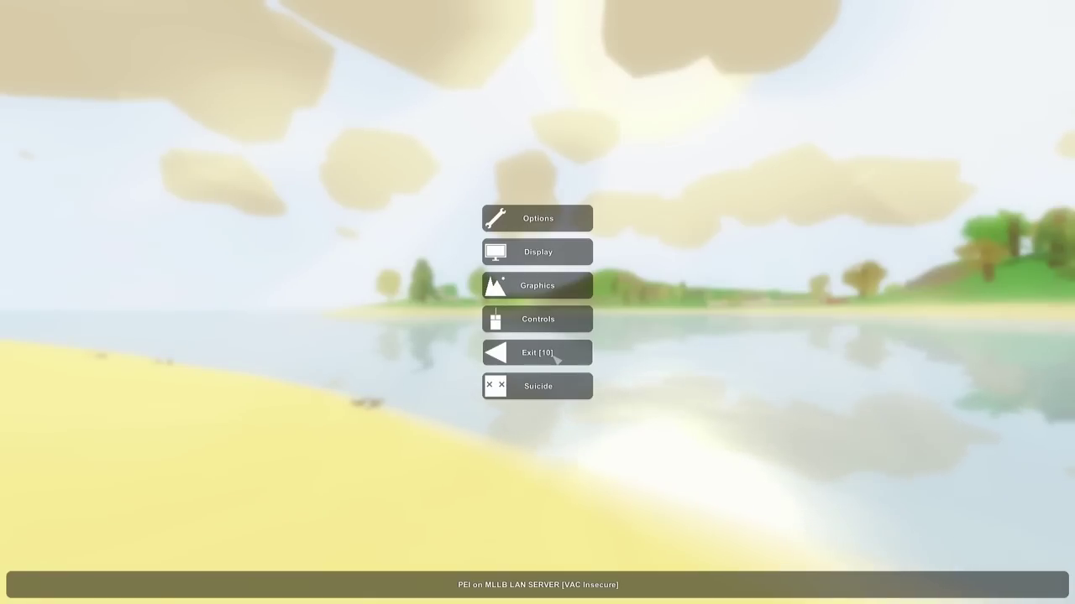
{"action": "left_click", "coordinate": [555, 356]}
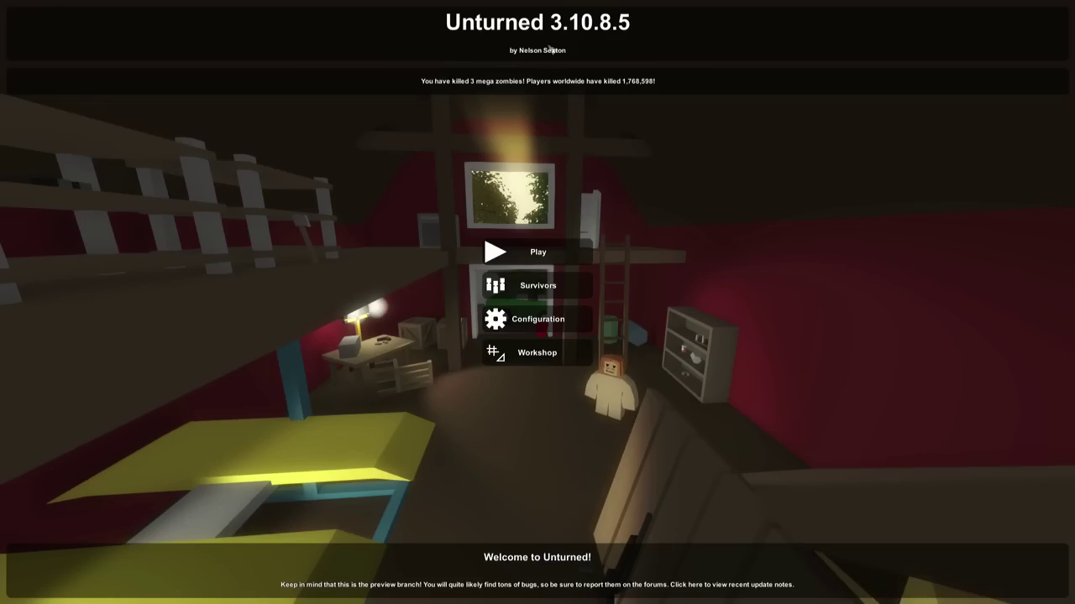
{"action": "left_click", "coordinate": [535, 255]}
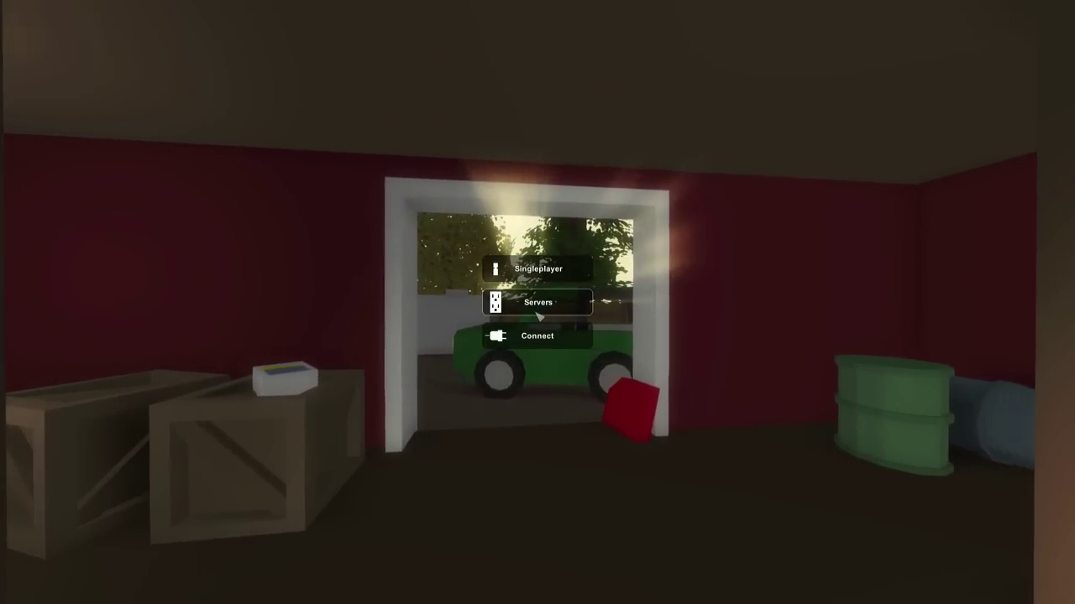
{"action": "left_click", "coordinate": [539, 315]}
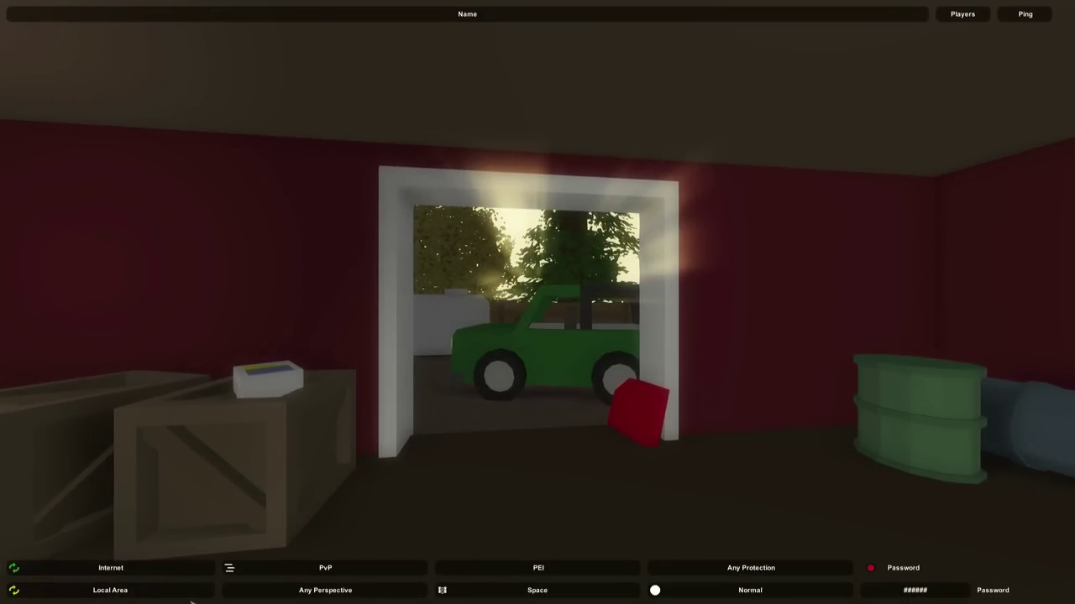
{"action": "left_click", "coordinate": [194, 594]}
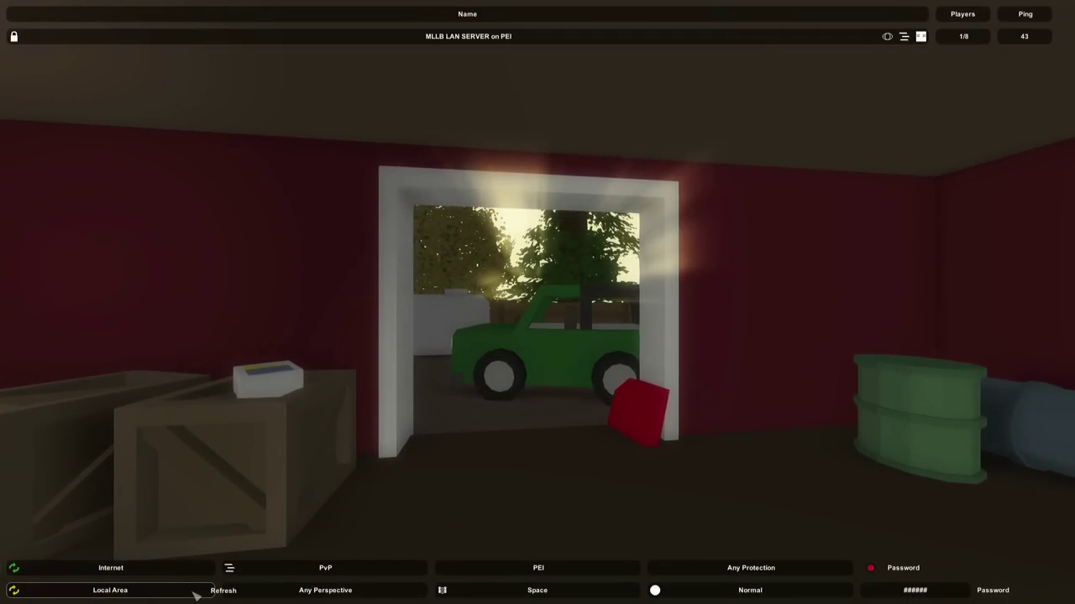